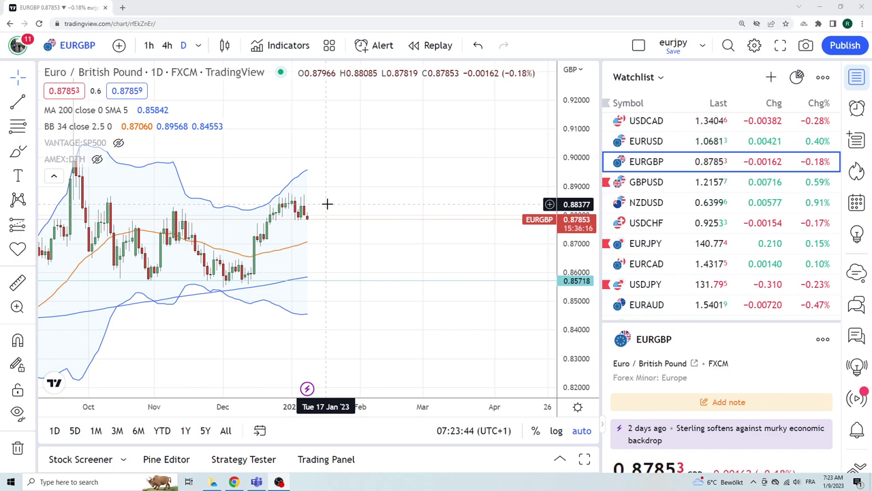
# - Zoom the EUR/GBP daily chart, which carries the MA 200 and 34-period Bollinger Bands
pyautogui.scroll(3, 709, 211)
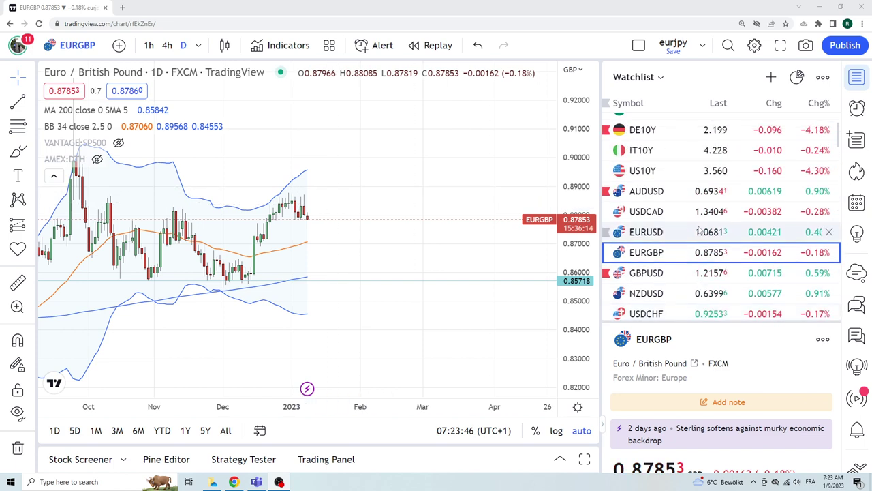
# - Review AUDUSD, USDCAD, EURUSD, GBPUSD, NZDUSD and USDCHF in turn on 1-hour candles
pyautogui.click(659, 192)
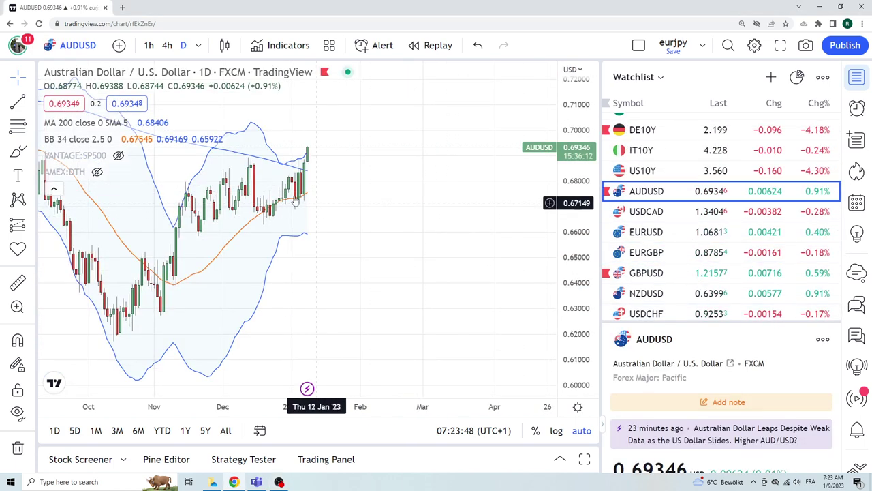
pyautogui.click(148, 45)
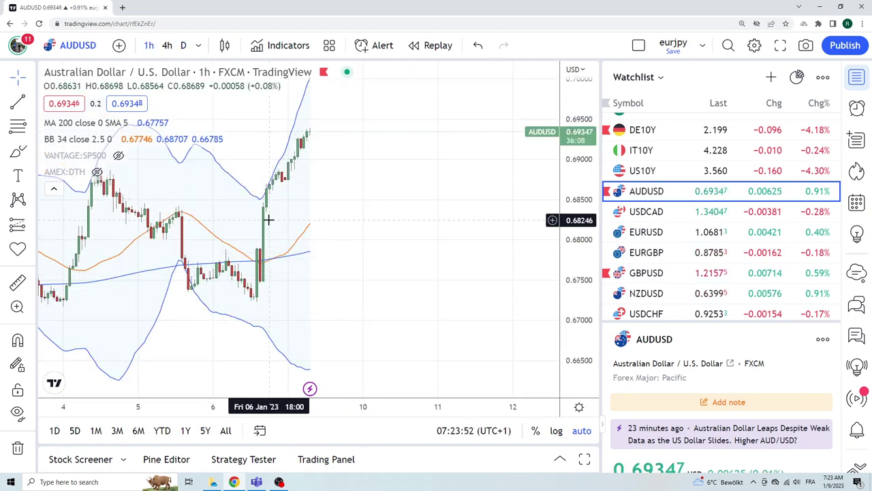
pyautogui.click(651, 212)
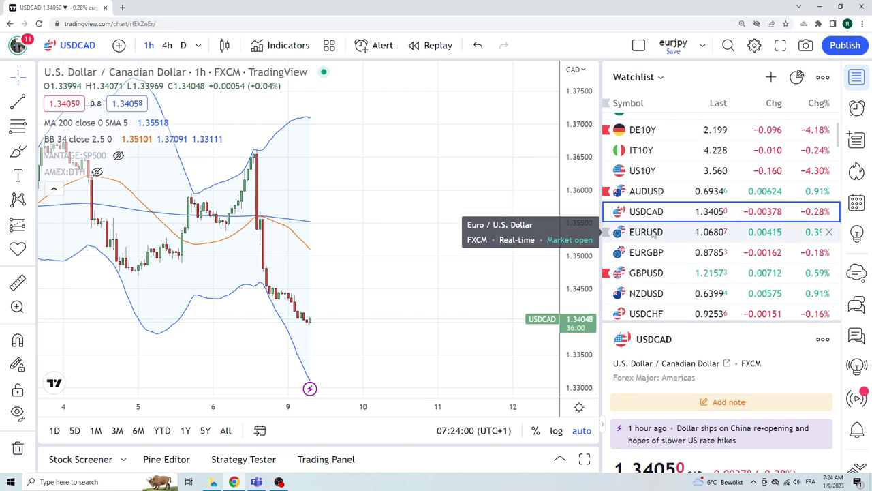
pyautogui.click(653, 234)
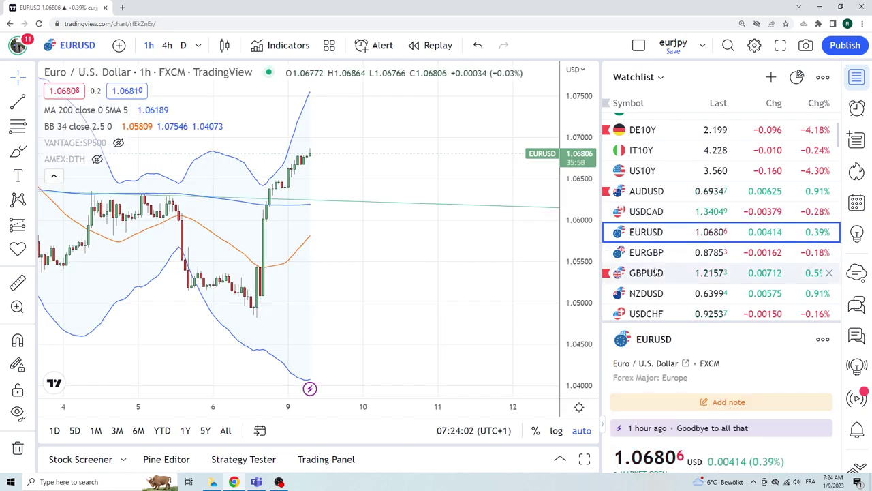
pyautogui.click(647, 273)
pyautogui.click(643, 293)
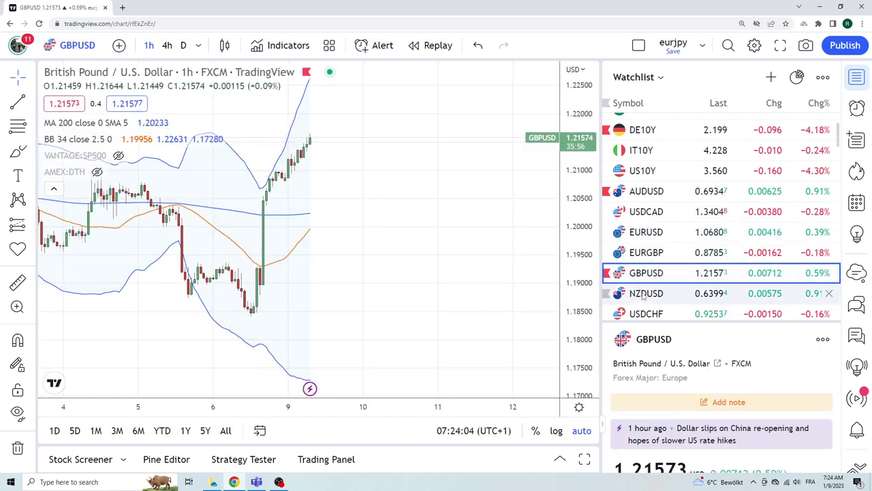
pyautogui.click(648, 314)
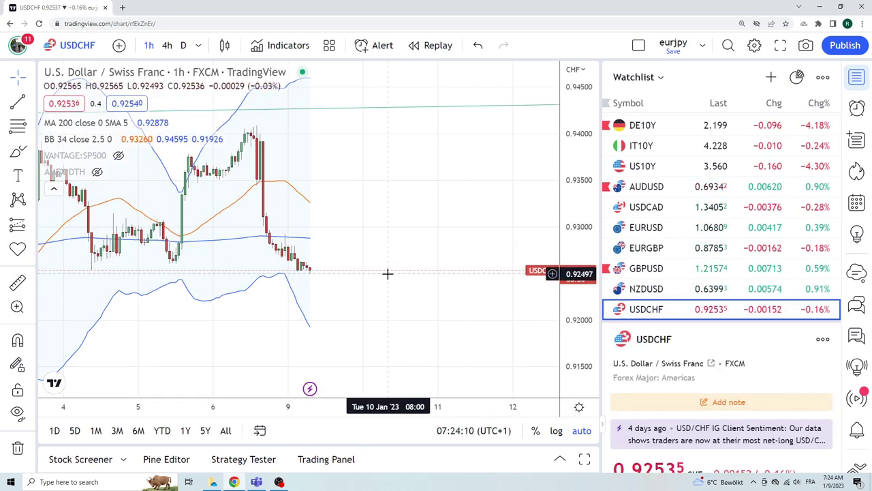
pyautogui.scroll(-3, 389, 273)
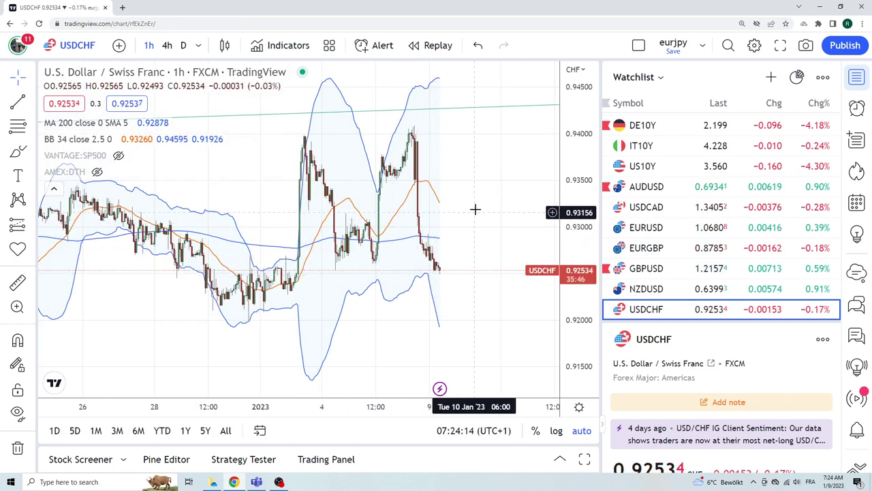
pyautogui.scroll(-1, 675, 218)
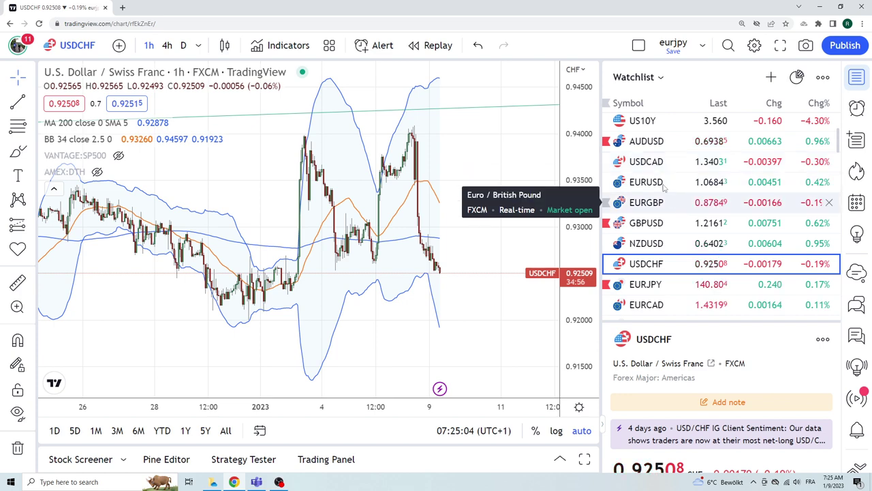
# - Load AUDUSD from the watchlist and set the chart to daily (D) candles
pyautogui.click(654, 141)
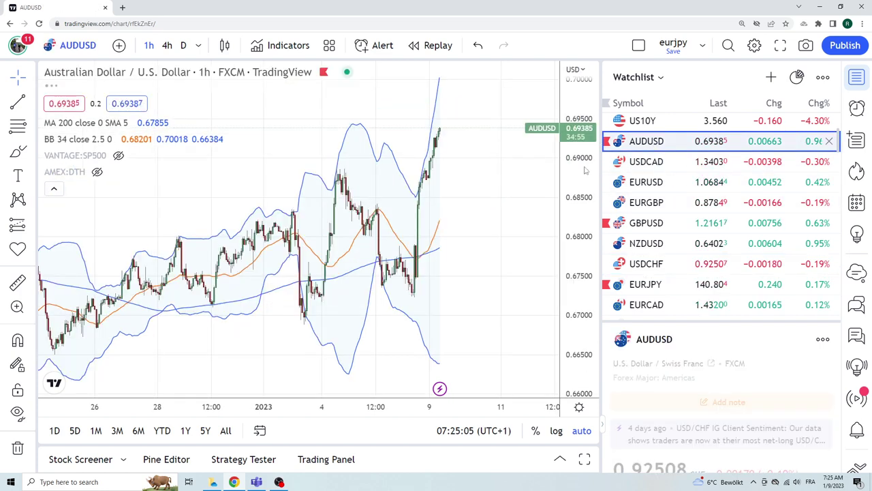
pyautogui.click(183, 45)
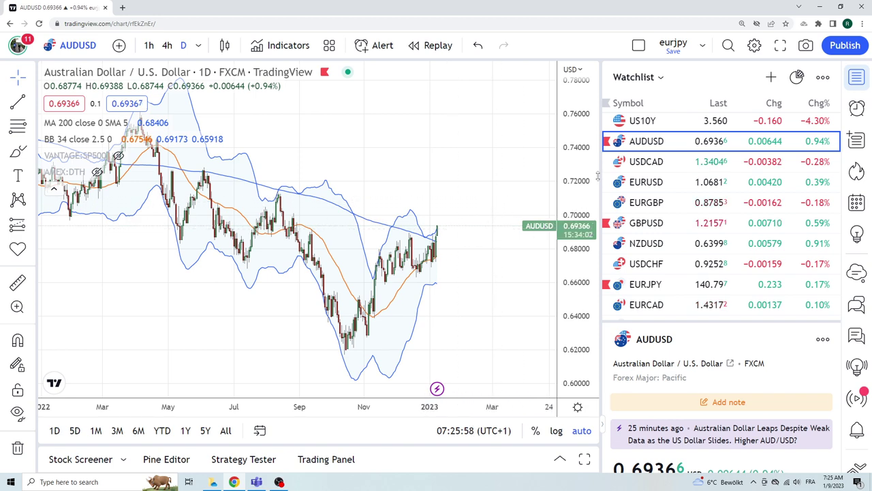
# - Open the GC1! Gold Futures chart from further down the watchlist
pyautogui.scroll(-5, 659, 234)
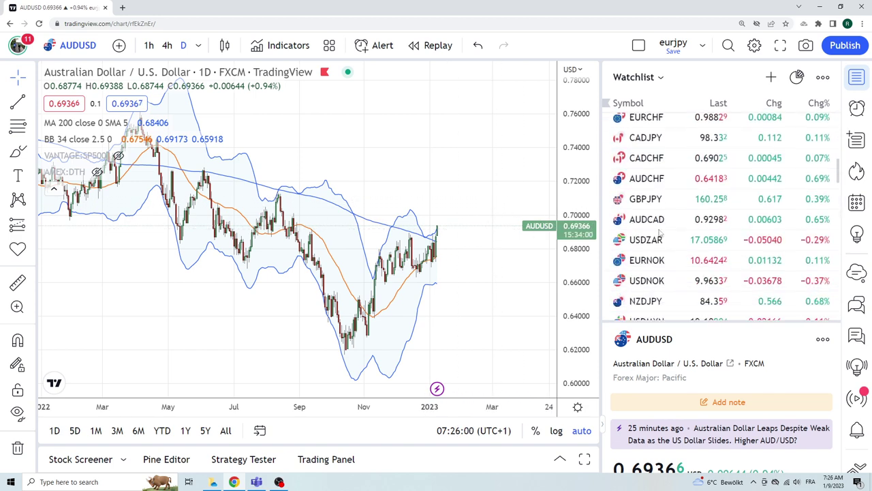
pyautogui.scroll(-3, 660, 234)
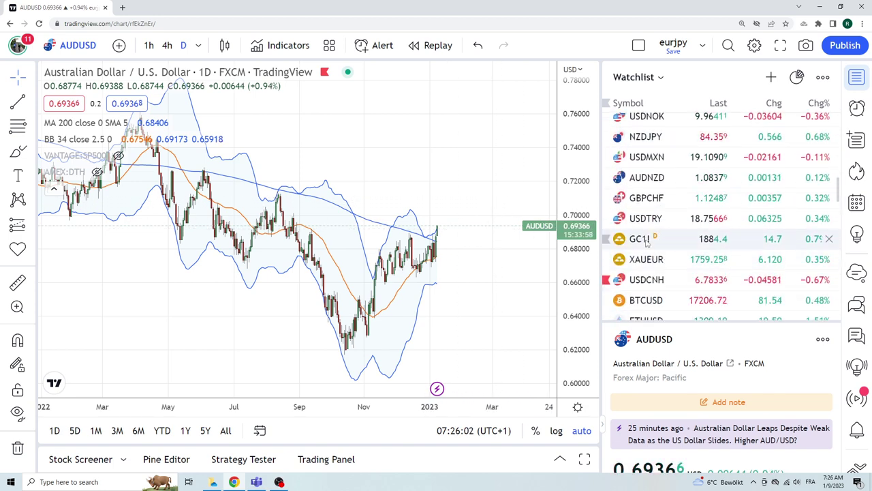
pyautogui.click(646, 242)
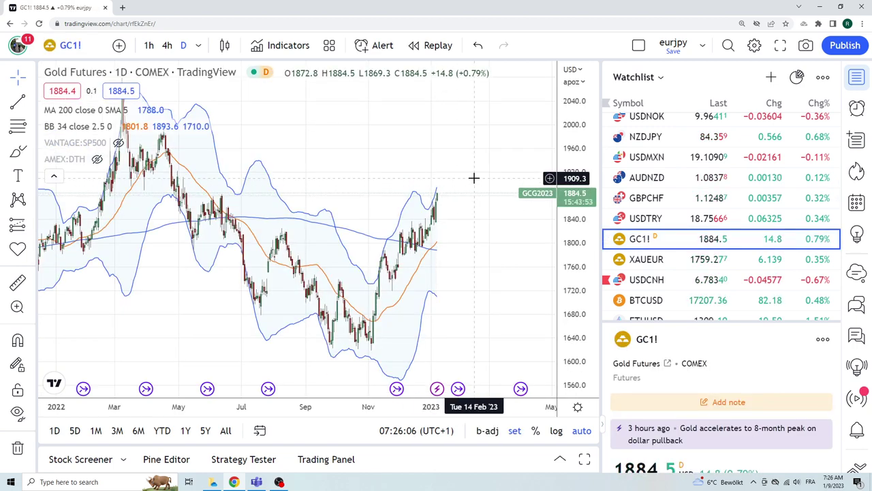
# - Return up the watchlist and switch the chart to EURCHF
pyautogui.scroll(2, 710, 255)
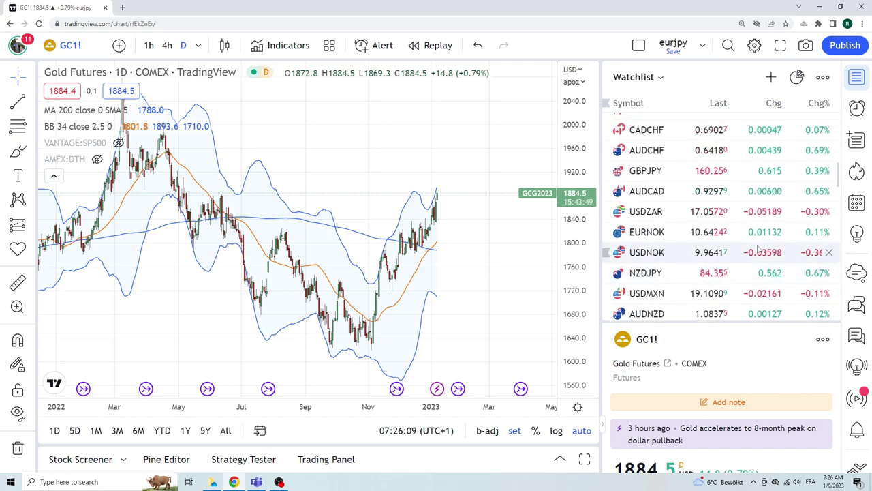
pyautogui.scroll(2, 693, 269)
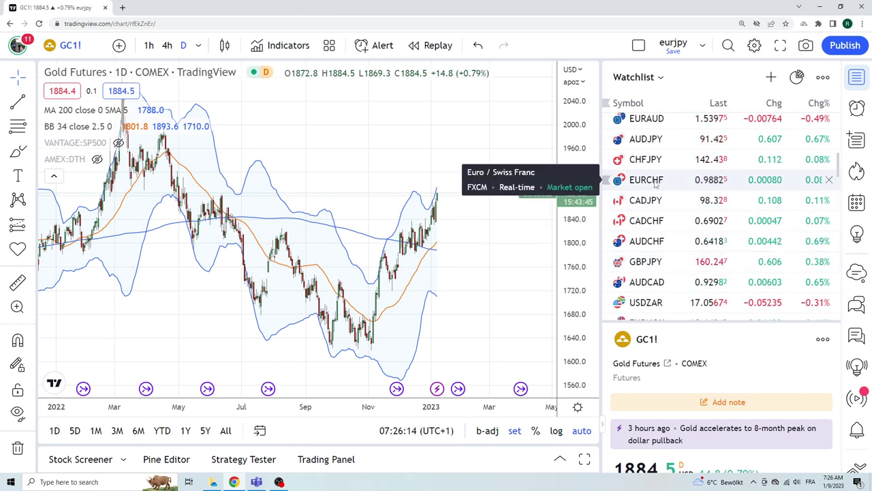
pyautogui.click(681, 180)
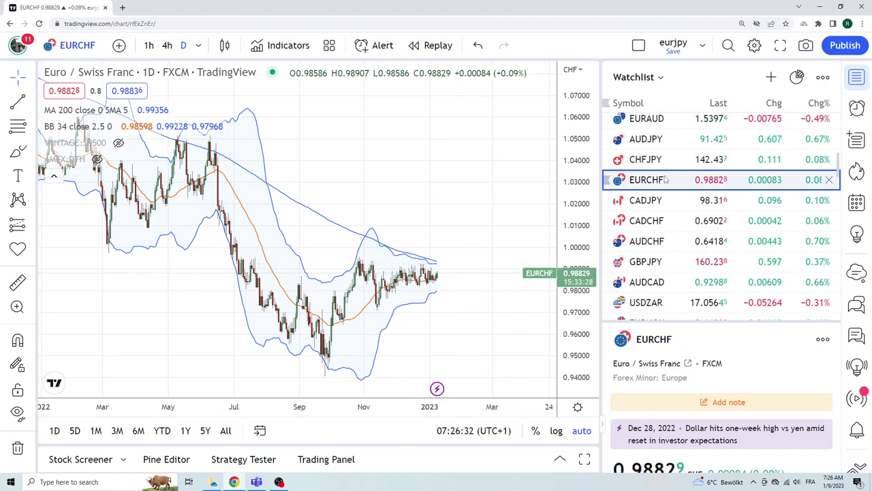
# - Zoom the EURCHF daily chart's time axis in on the most recent months
pyautogui.scroll(3, 419, 214)
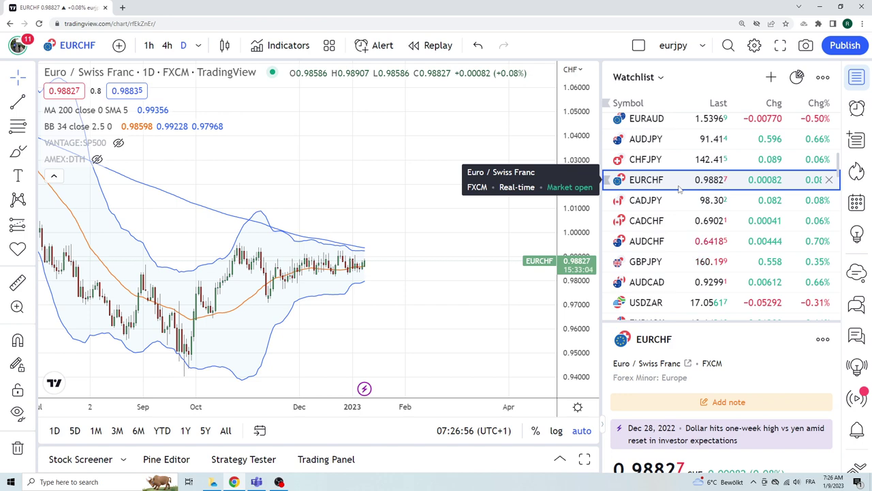
# - Glance at the AUDCHF chart, then switch to the EURAUD daily chart
pyautogui.click(646, 241)
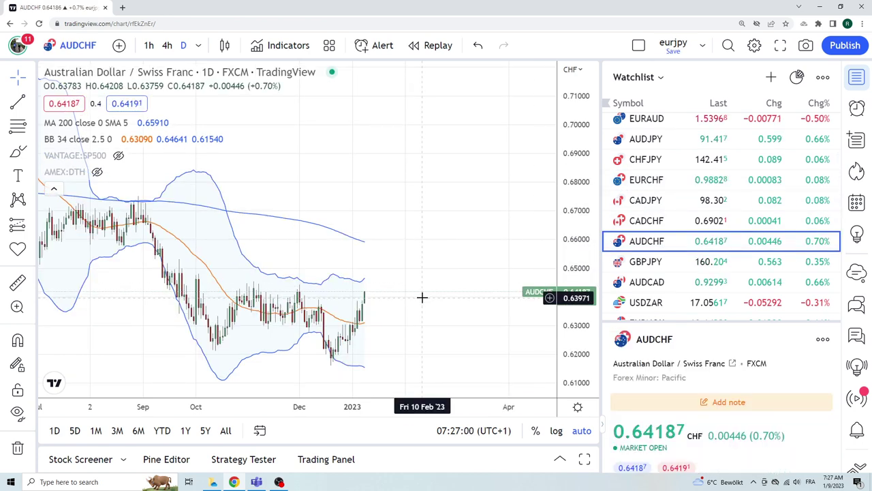
pyautogui.scroll(2, 664, 211)
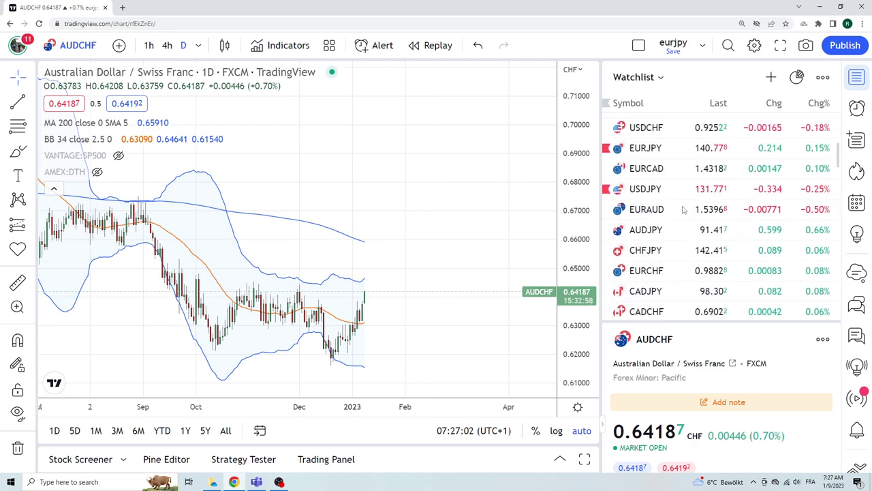
pyautogui.click(664, 211)
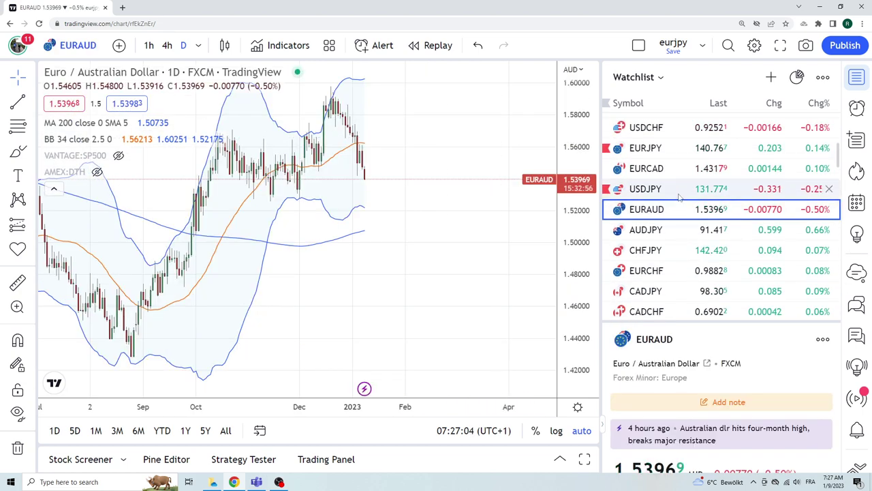
pyautogui.scroll(1, 680, 199)
pyautogui.scroll(3, 680, 199)
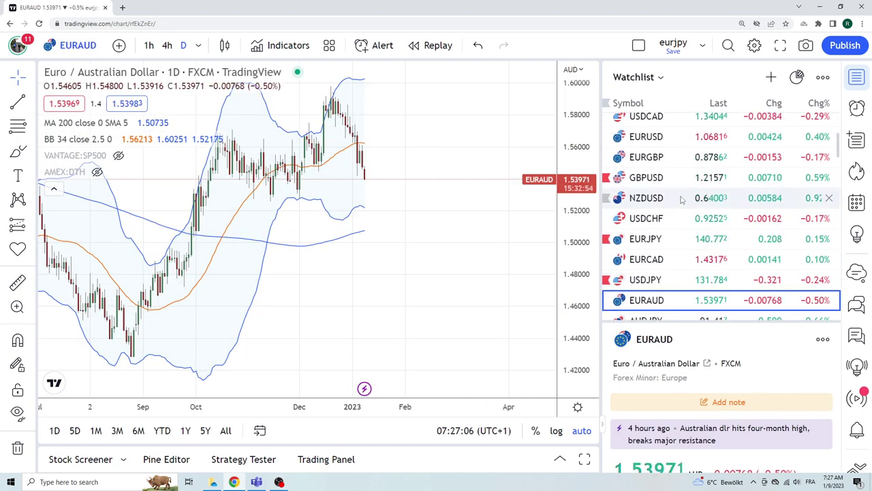
pyautogui.scroll(-4, 682, 198)
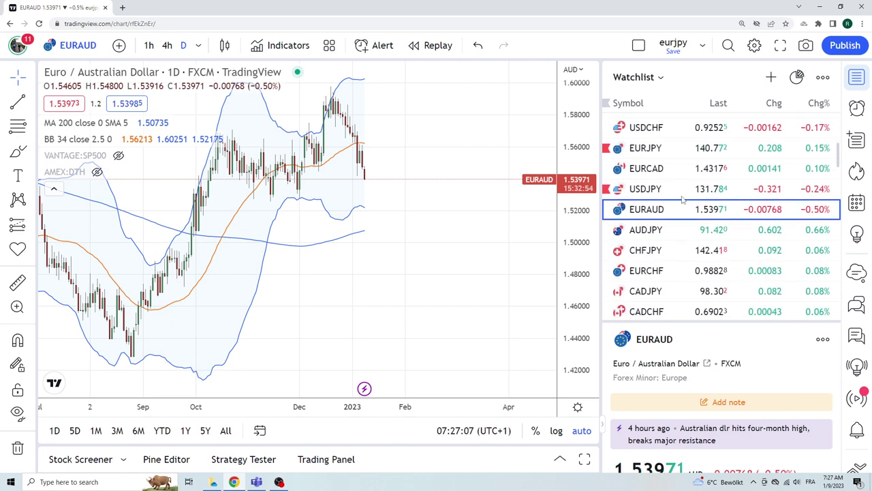
# - Load the CADJPY daily chart and return the watchlist to the top
pyautogui.click(659, 295)
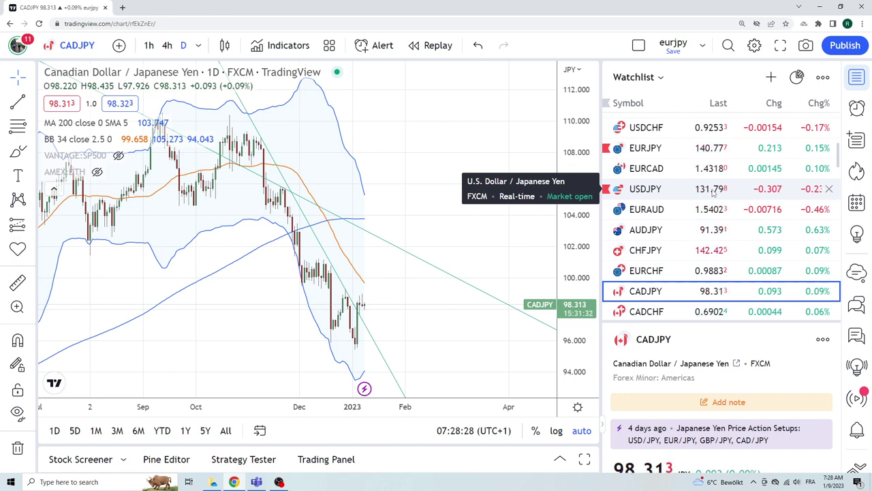
pyautogui.scroll(5, 675, 244)
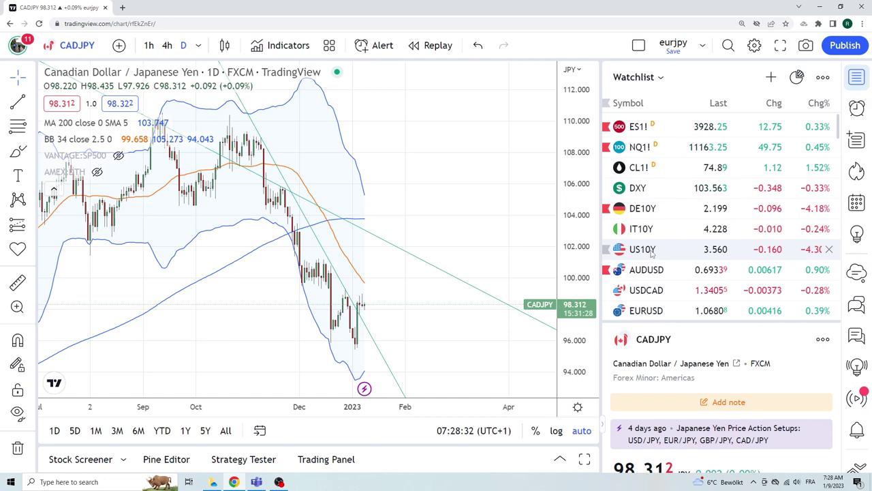
# - View US10Y on hourly then daily candles, then move up to ES1!
pyautogui.click(644, 249)
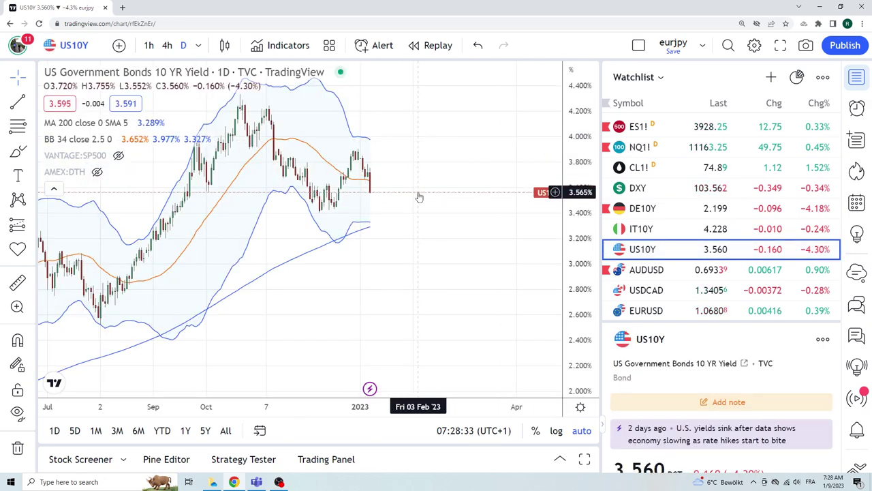
pyautogui.click(149, 45)
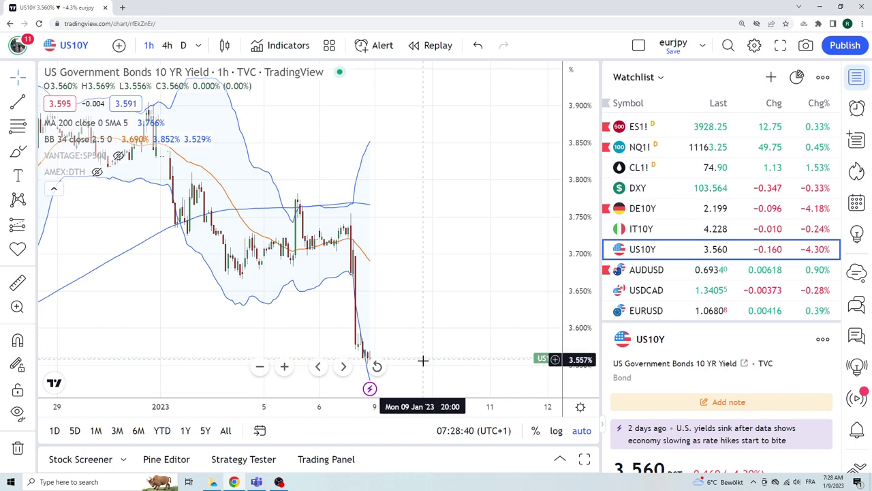
pyautogui.scroll(-3, 427, 268)
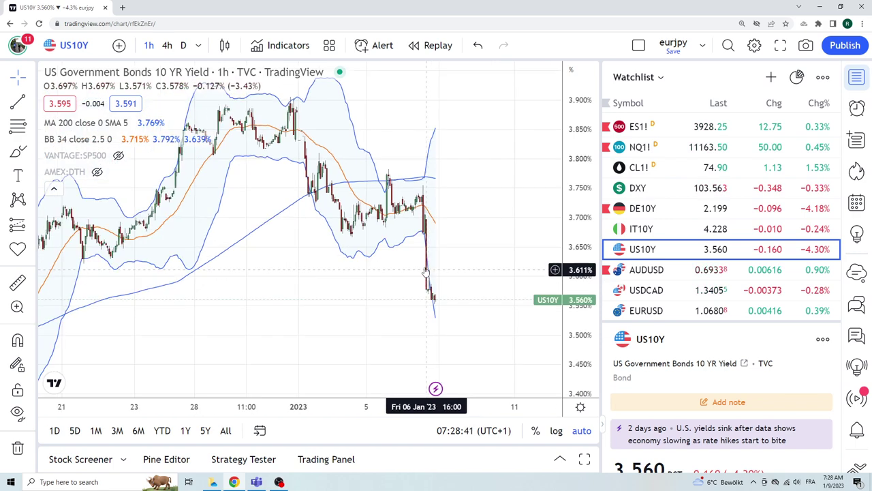
pyautogui.click(183, 46)
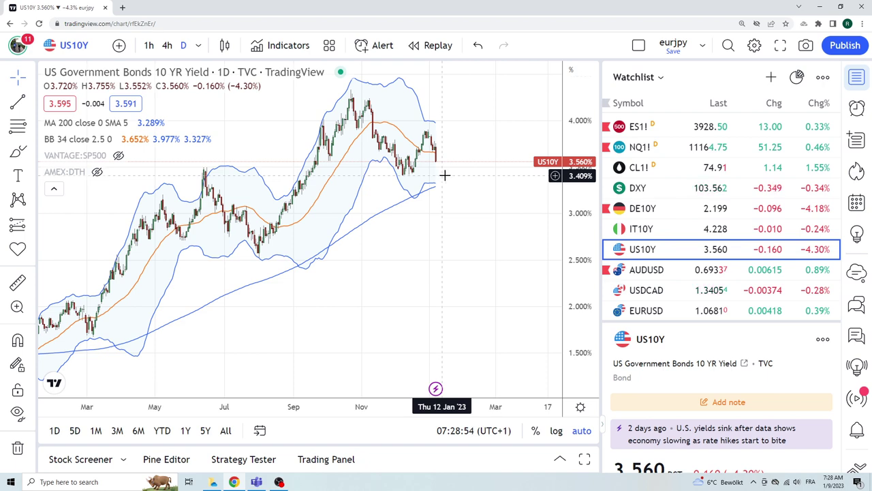
pyautogui.press('Up')
pyautogui.press('Up')
pyautogui.press('Up')
pyautogui.press('Up')
pyautogui.press('Up')
pyautogui.press('Up')
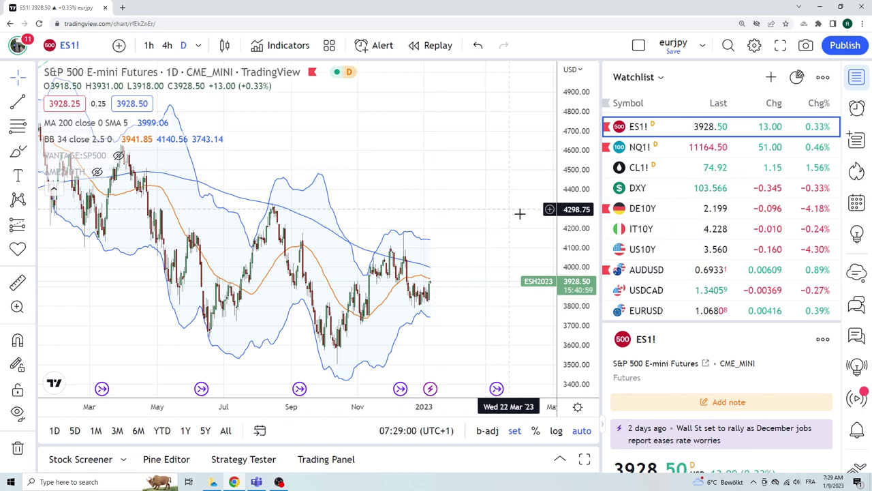
pyautogui.scroll(-5, 659, 204)
pyautogui.scroll(-8, 659, 204)
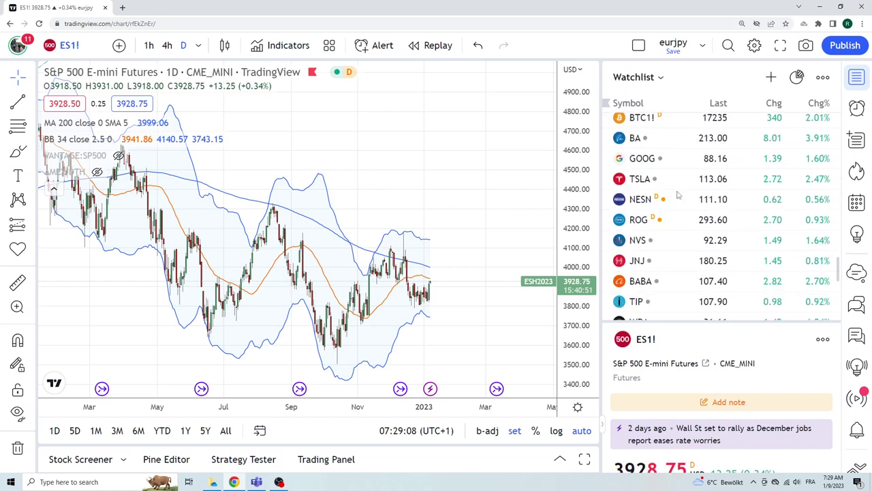
pyautogui.scroll(-4, 678, 194)
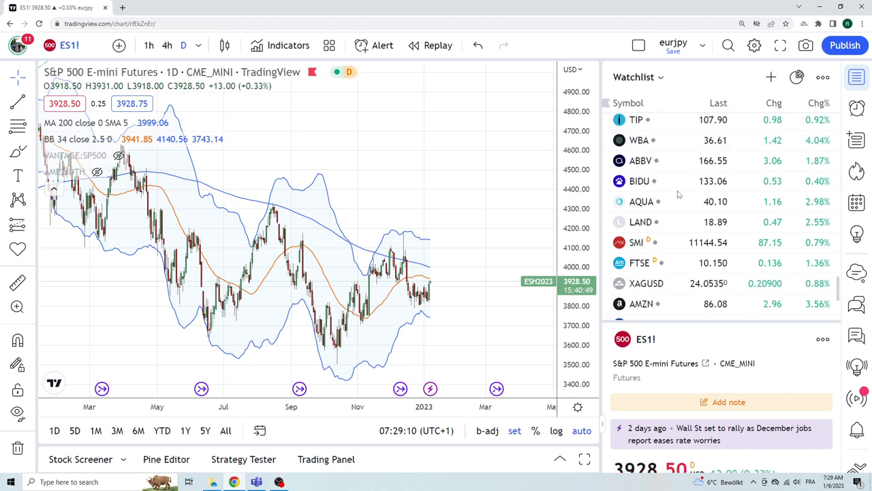
pyautogui.scroll(10, 678, 194)
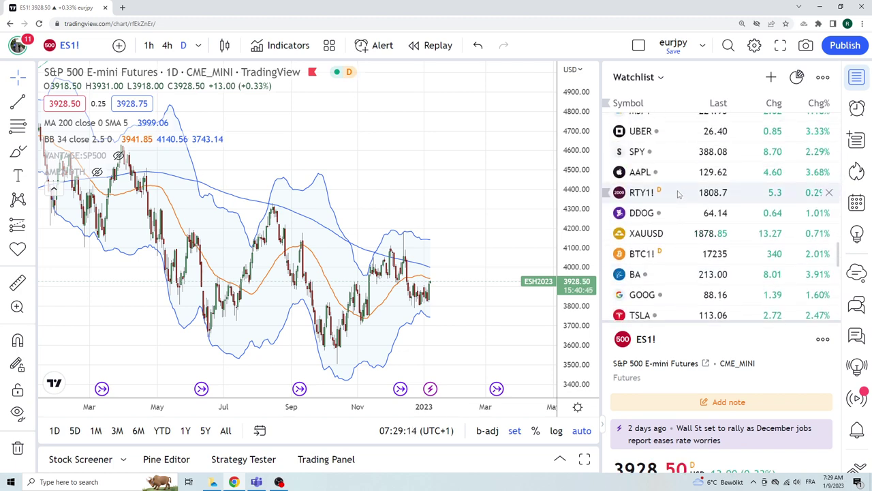
pyautogui.scroll(2, 678, 194)
pyautogui.scroll(2, 678, 194)
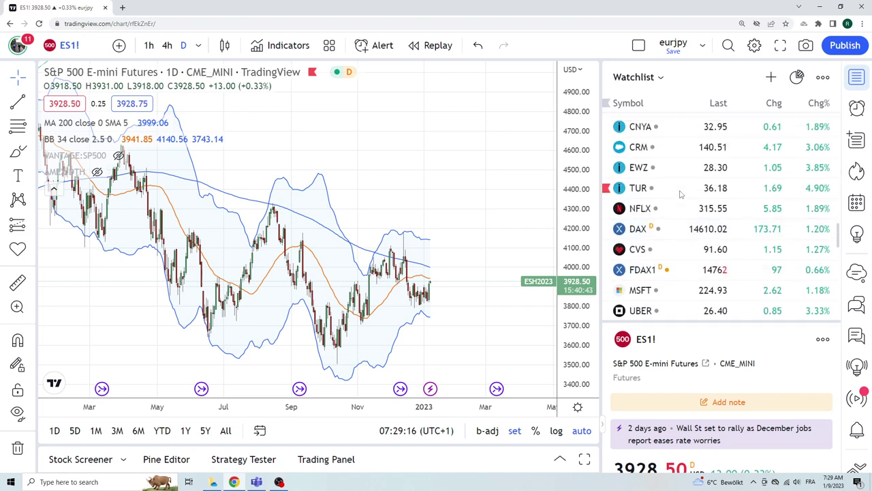
pyautogui.scroll(2, 685, 198)
pyautogui.scroll(2, 686, 196)
pyautogui.scroll(-5, 686, 197)
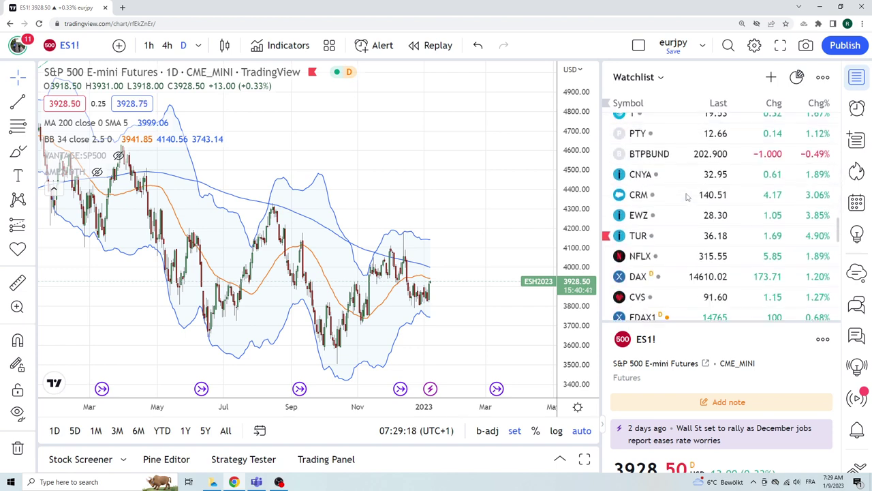
pyautogui.scroll(-2, 687, 197)
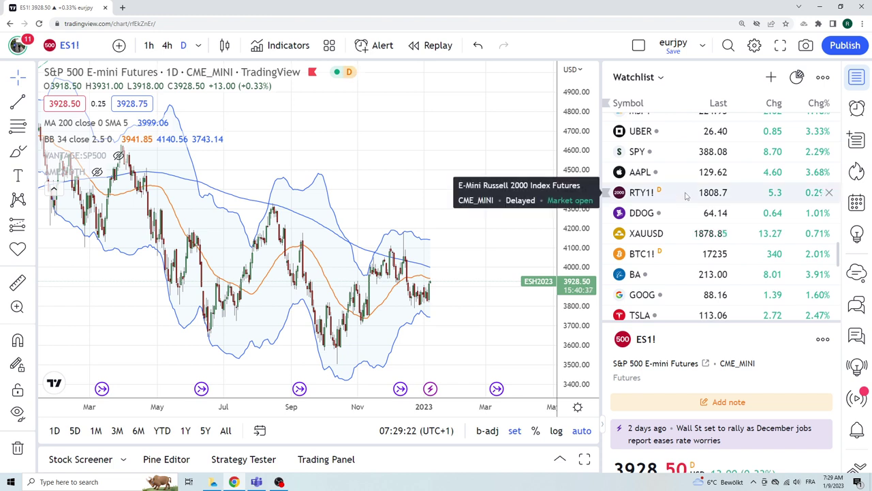
pyautogui.scroll(-3, 687, 197)
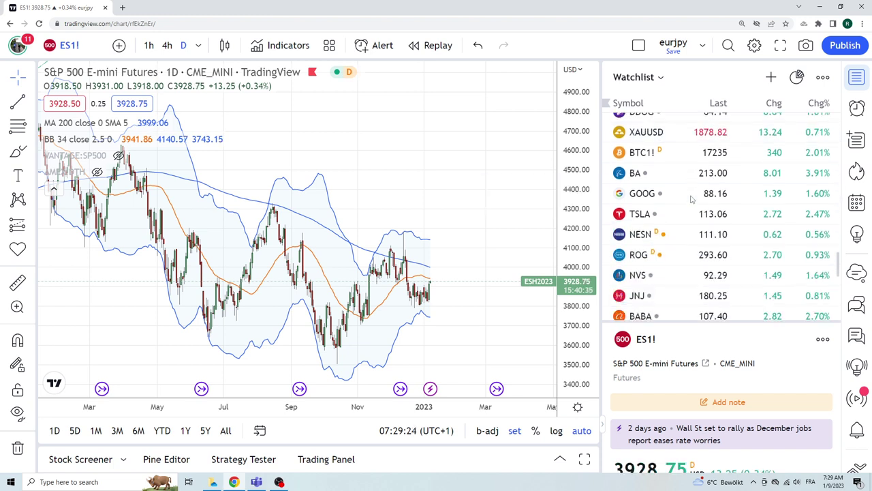
pyautogui.scroll(-2, 691, 199)
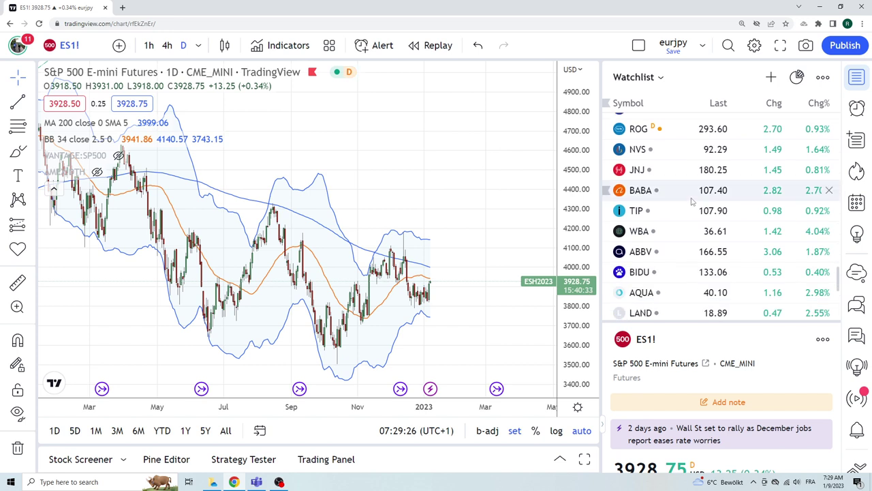
pyautogui.scroll(-1, 691, 199)
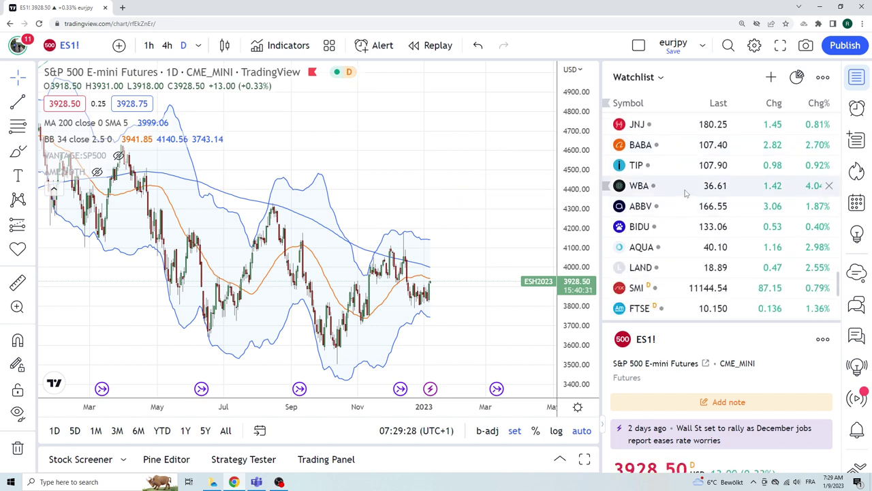
pyautogui.scroll(-3, 687, 194)
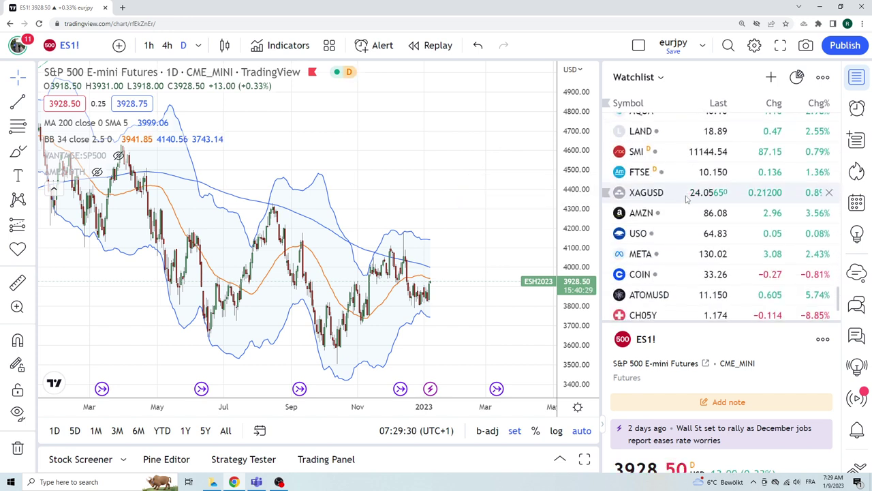
pyautogui.scroll(15, 688, 201)
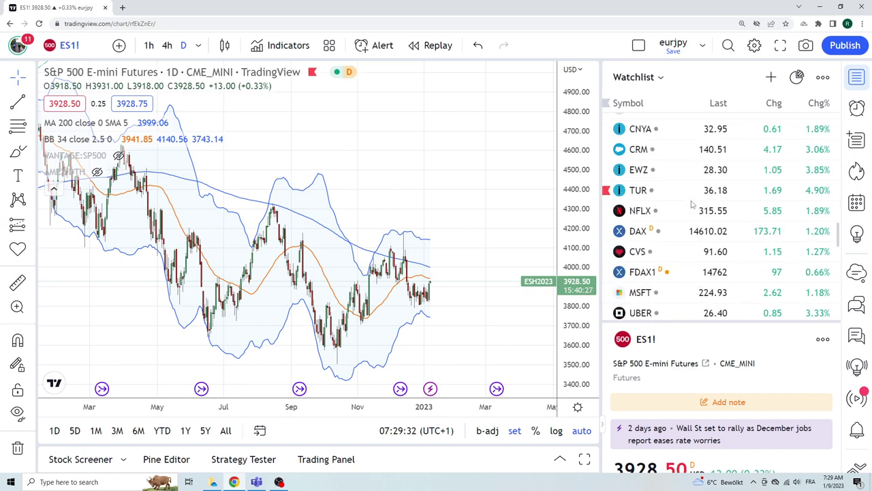
pyautogui.scroll(10, 692, 202)
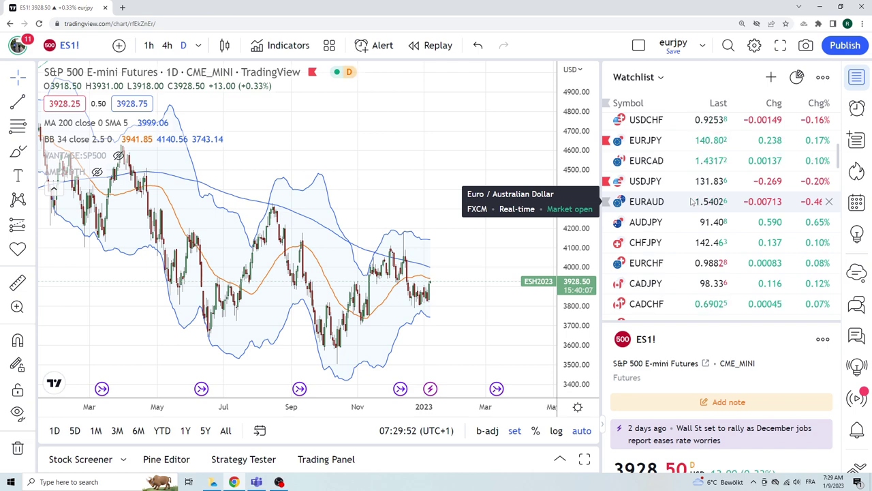
pyautogui.scroll(3, 698, 267)
pyautogui.scroll(3, 697, 266)
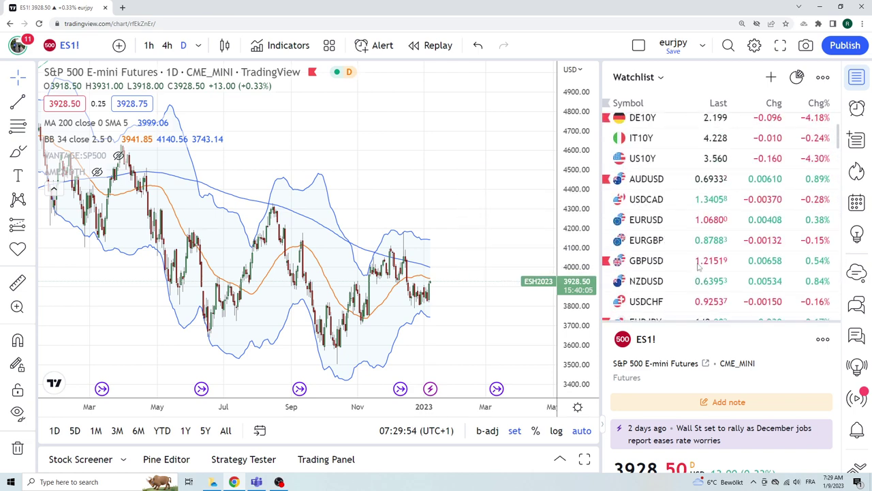
pyautogui.scroll(-3, 688, 259)
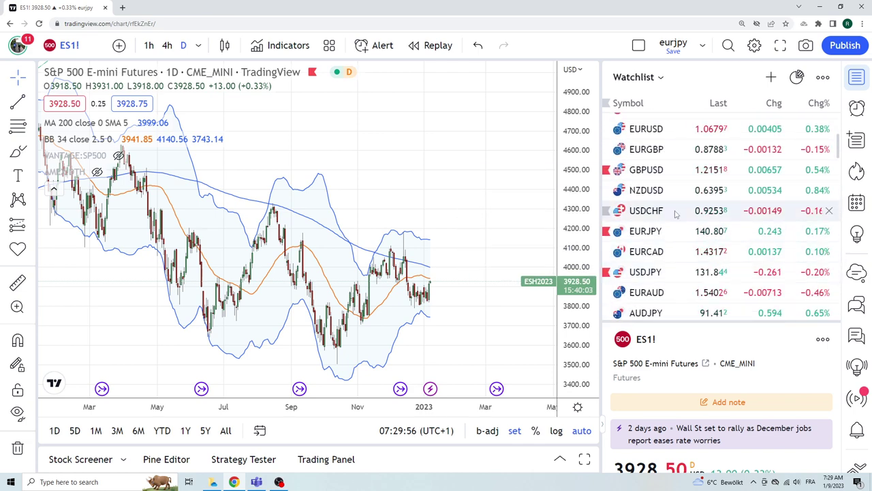
pyautogui.scroll(-5, 681, 239)
pyautogui.scroll(-12, 678, 228)
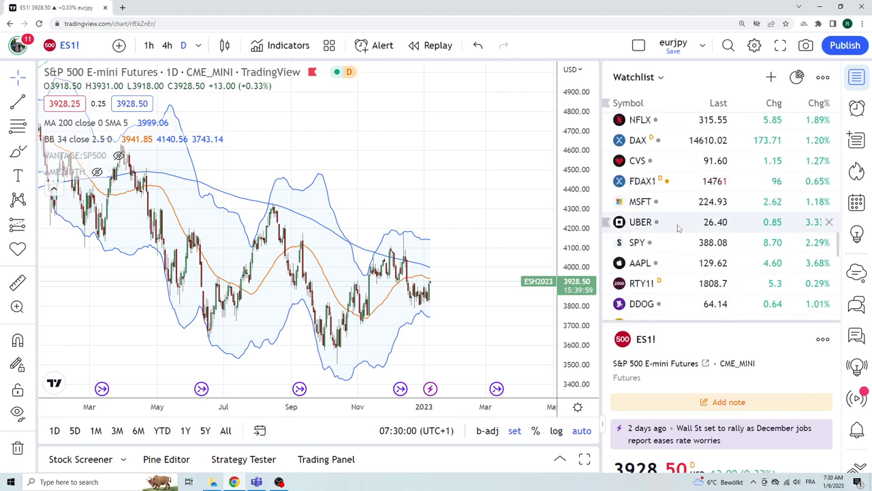
# - Zoom into the AAPL daily chart, then step up the watchlist to MSFT at 224.93
pyautogui.click(640, 269)
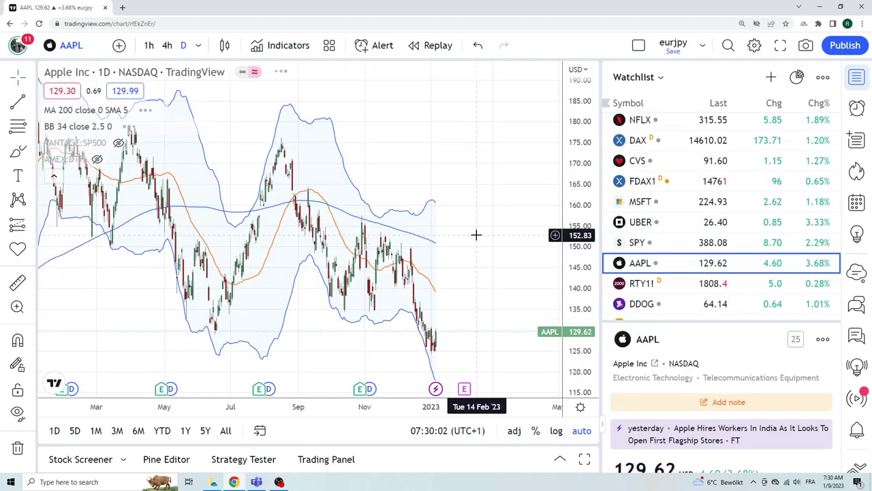
pyautogui.scroll(2, 446, 273)
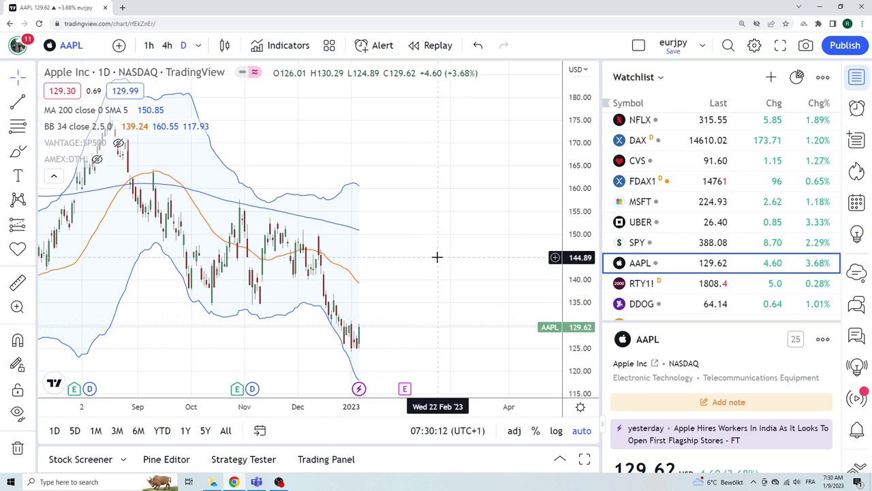
pyautogui.press('Up')
pyautogui.press('Up')
pyautogui.press('Up')
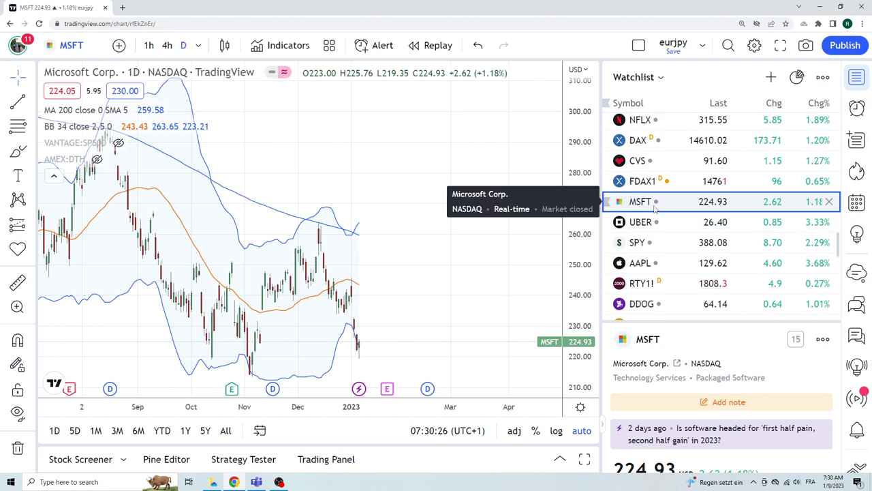
# - Bring back the Apple Inc. daily chart, closing at 129.62, up 3.68%
pyautogui.click(640, 265)
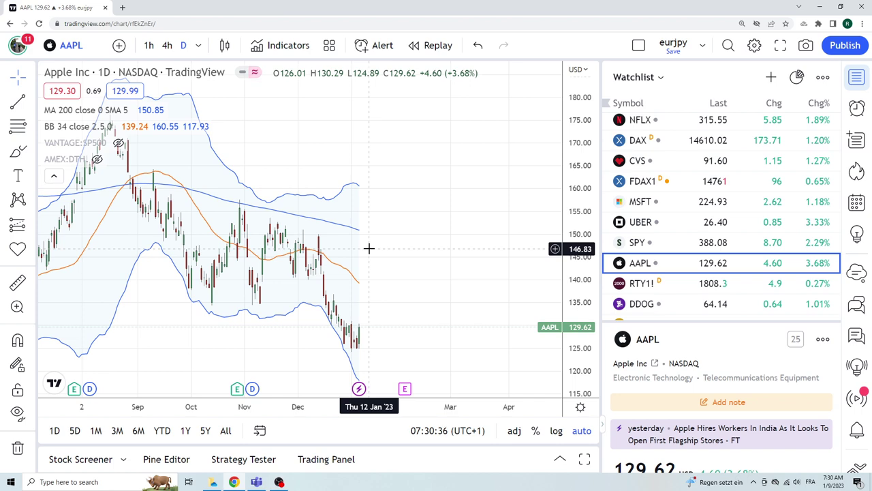
pyautogui.scroll(-2, 366, 210)
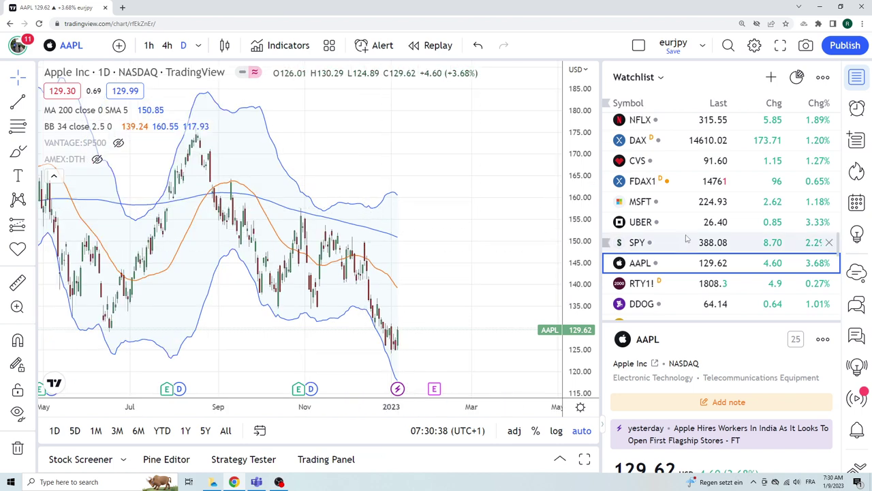
pyautogui.scroll(3, 716, 238)
pyautogui.scroll(5, 716, 238)
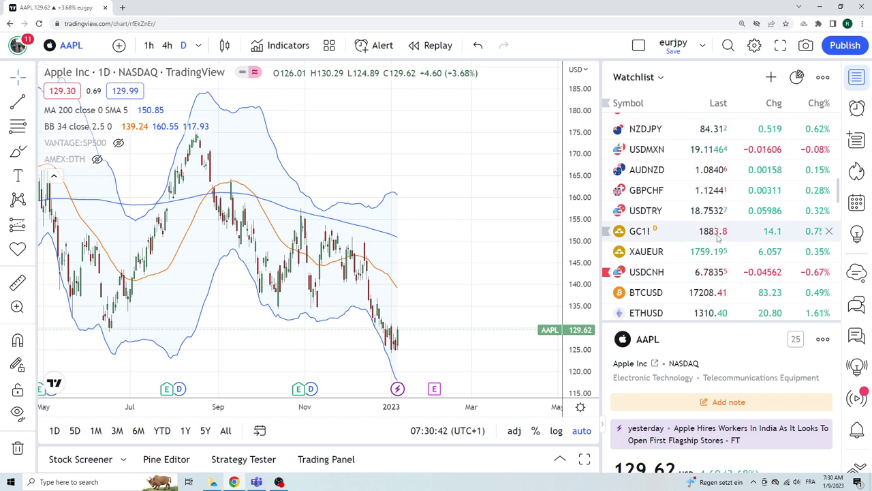
pyautogui.scroll(3, 719, 249)
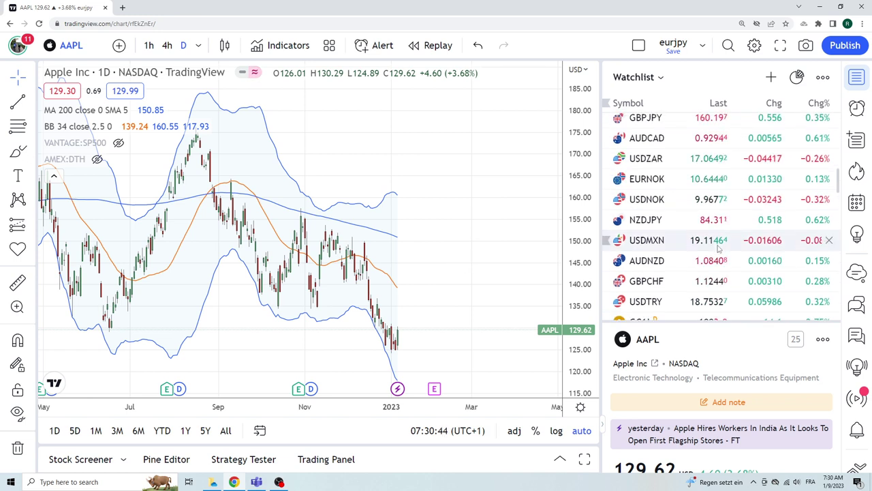
pyautogui.scroll(4, 718, 249)
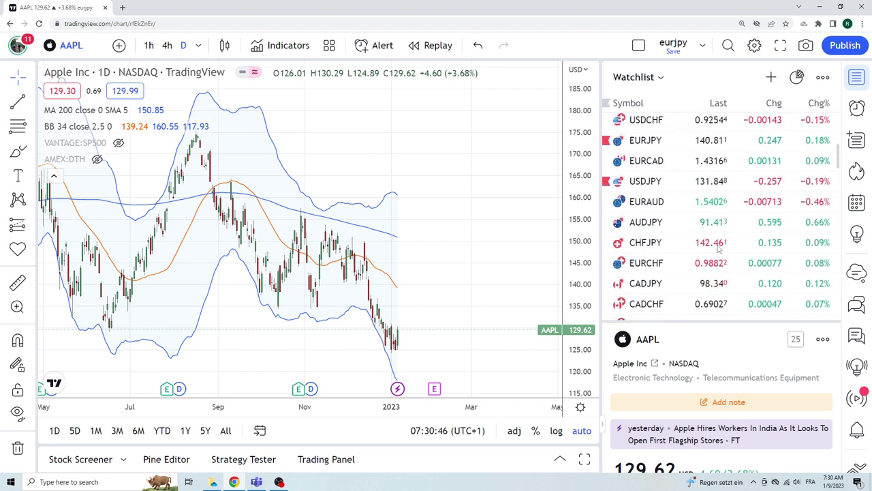
pyautogui.moveTo(721, 236)
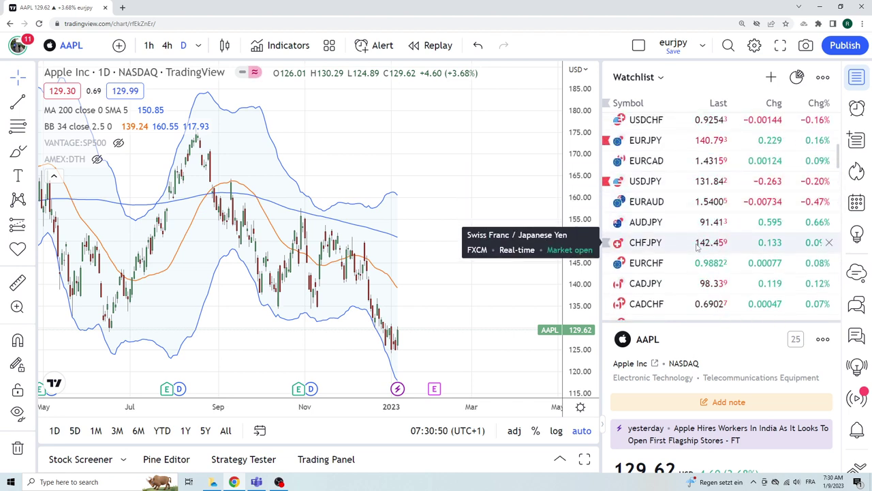
pyautogui.scroll(2, 696, 247)
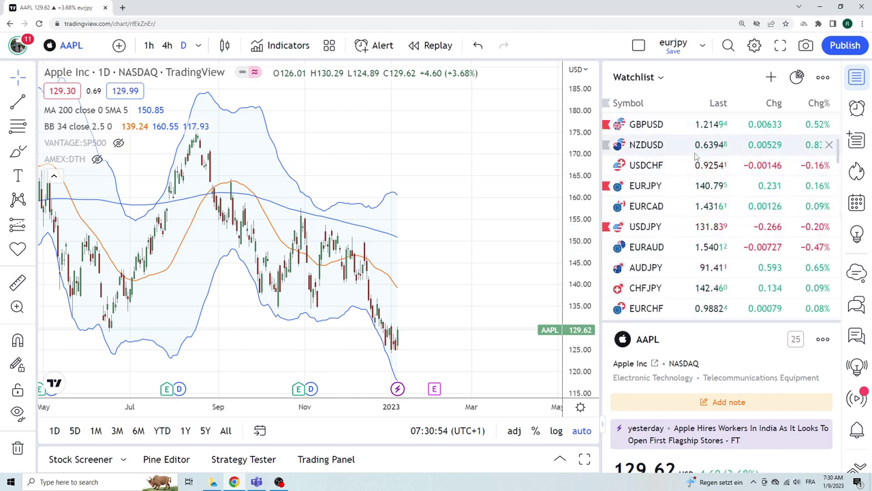
pyautogui.moveTo(697, 156)
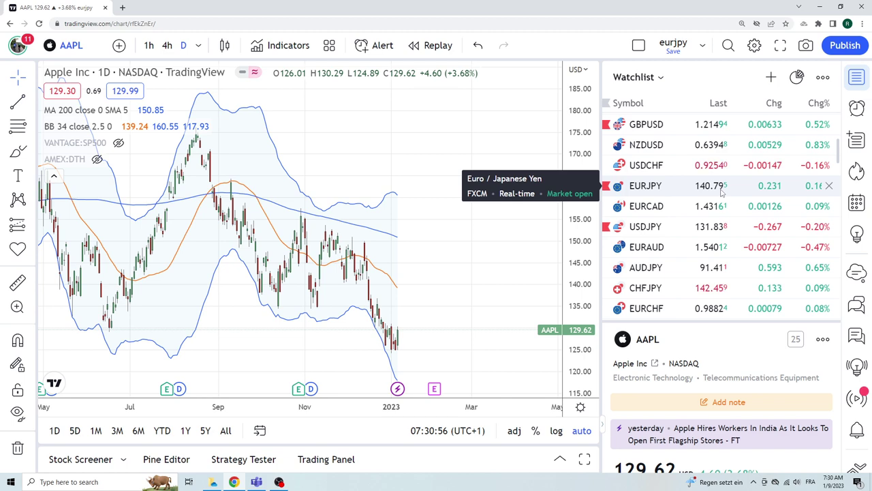